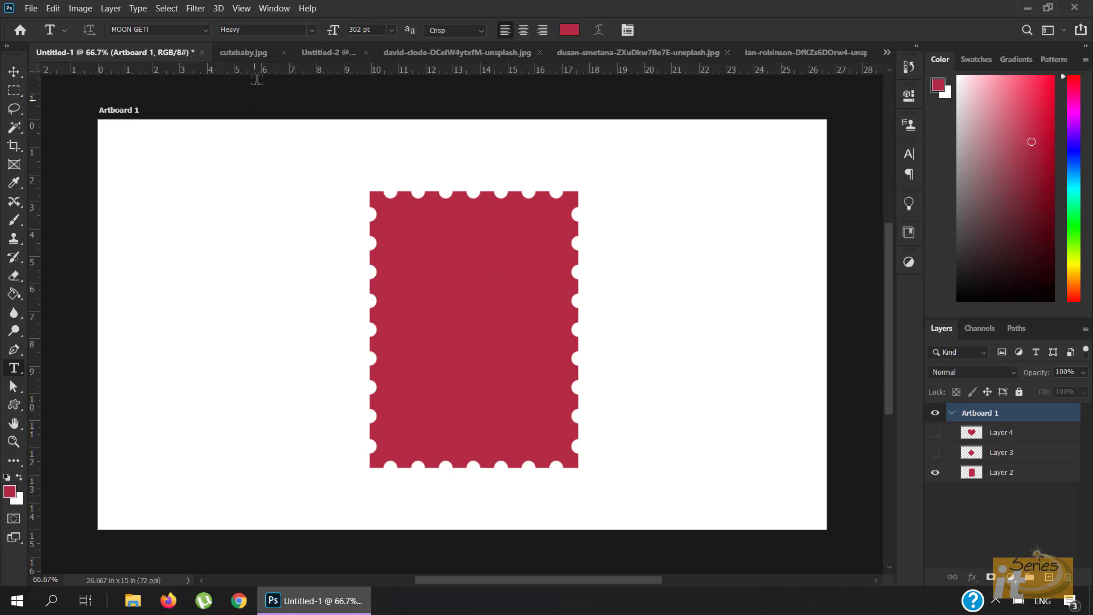
Copy the baby photo from cutebaby.jpg into the Untitled-1 artboard, placing it over the red stamp shape
left_click(250, 52)
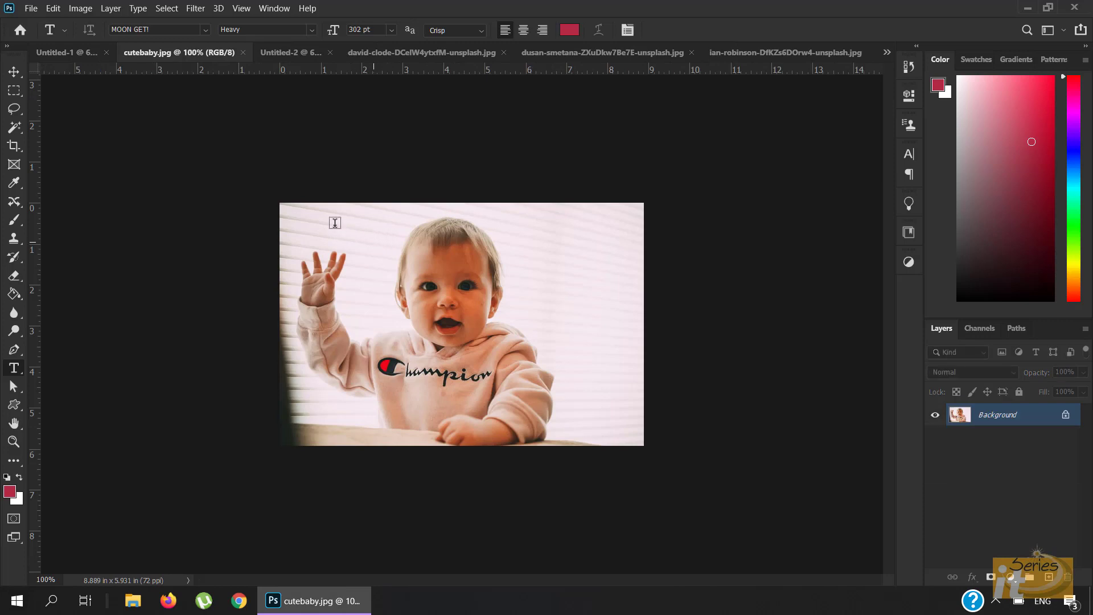
left_click(78, 53)
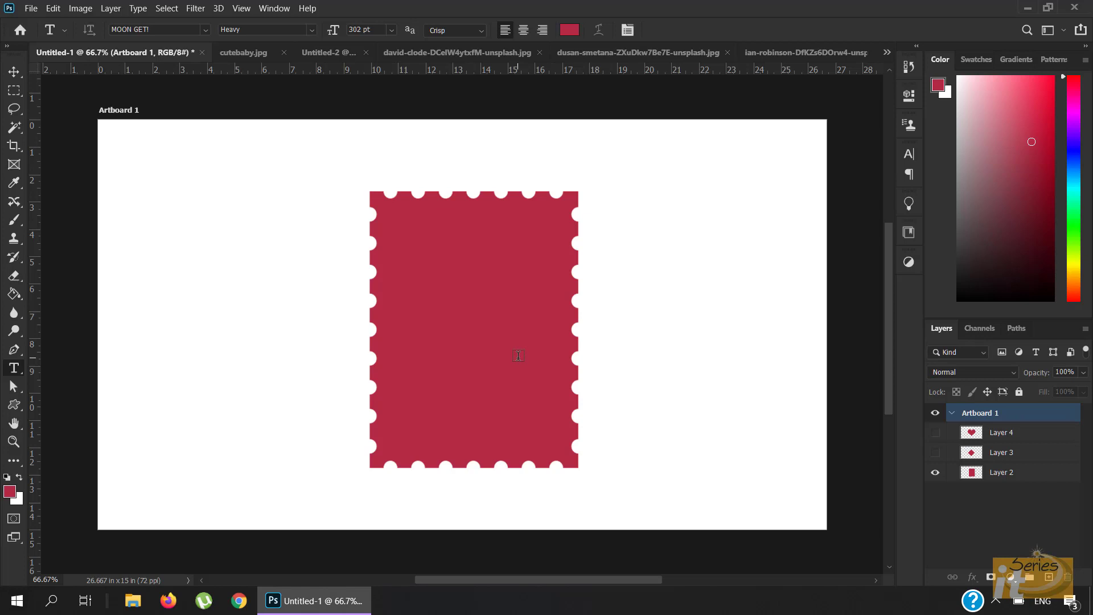
left_click(244, 56)
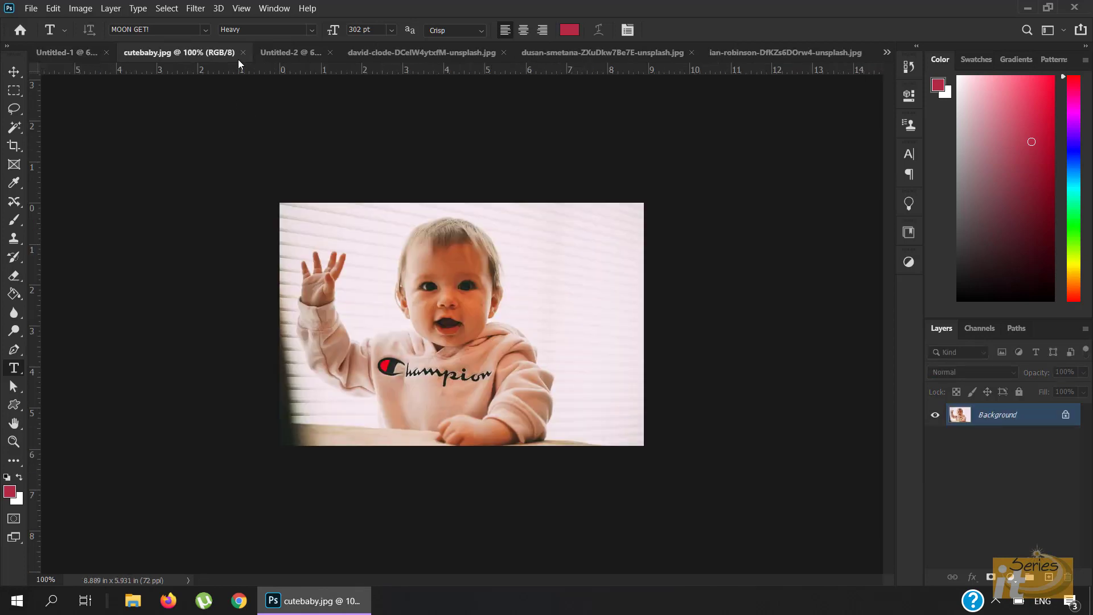
key("v")
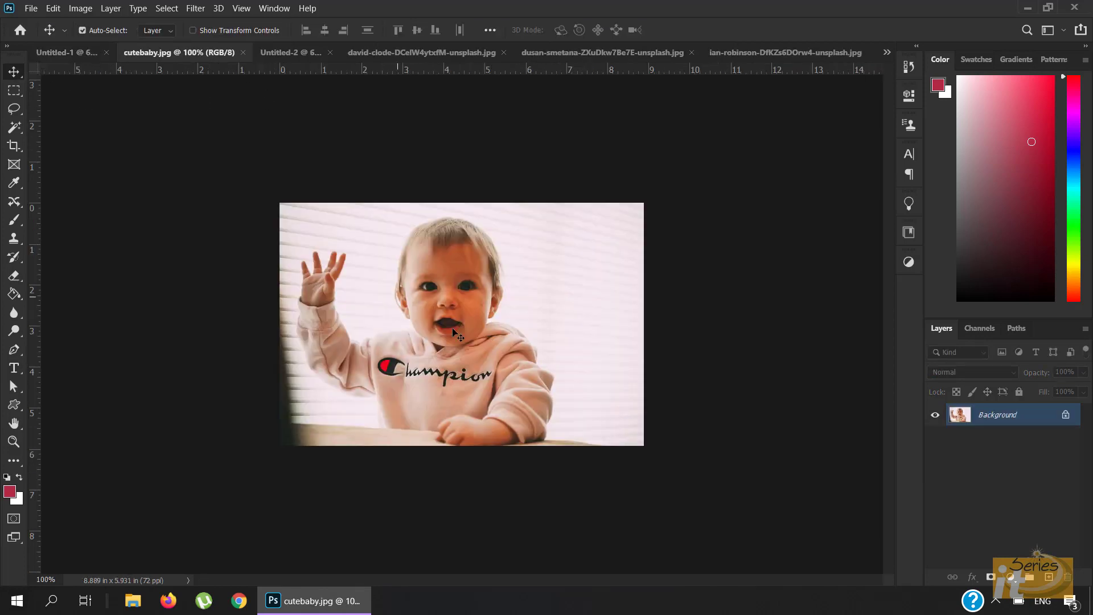
left_click_drag(446, 312, 500, 271)
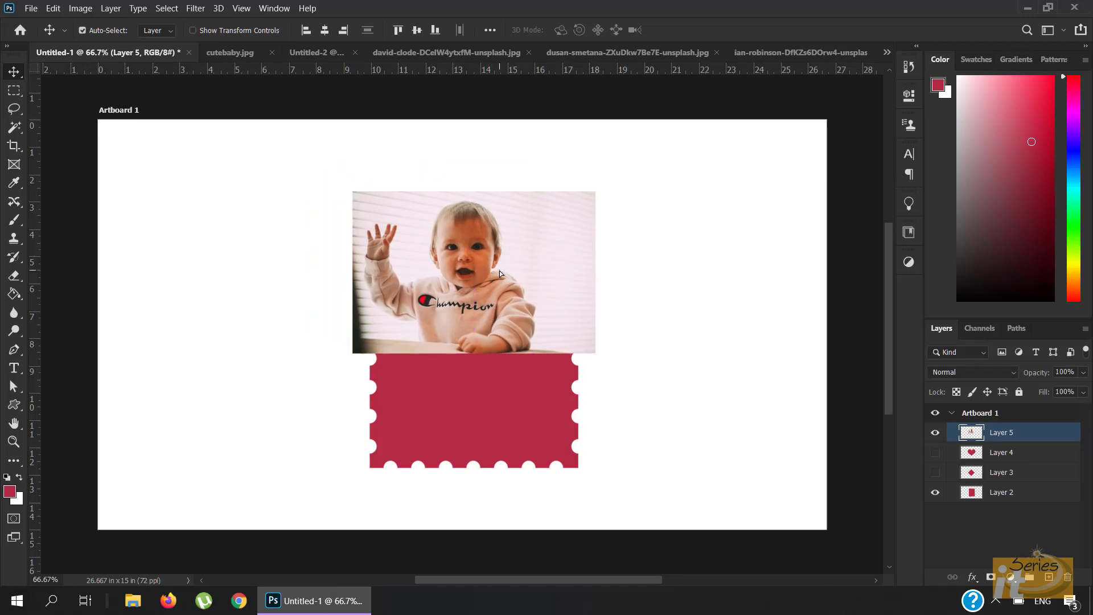
Scale the baby photo to about 180% and position it so that it fully covers the stamp shape
key("ctrl+t")
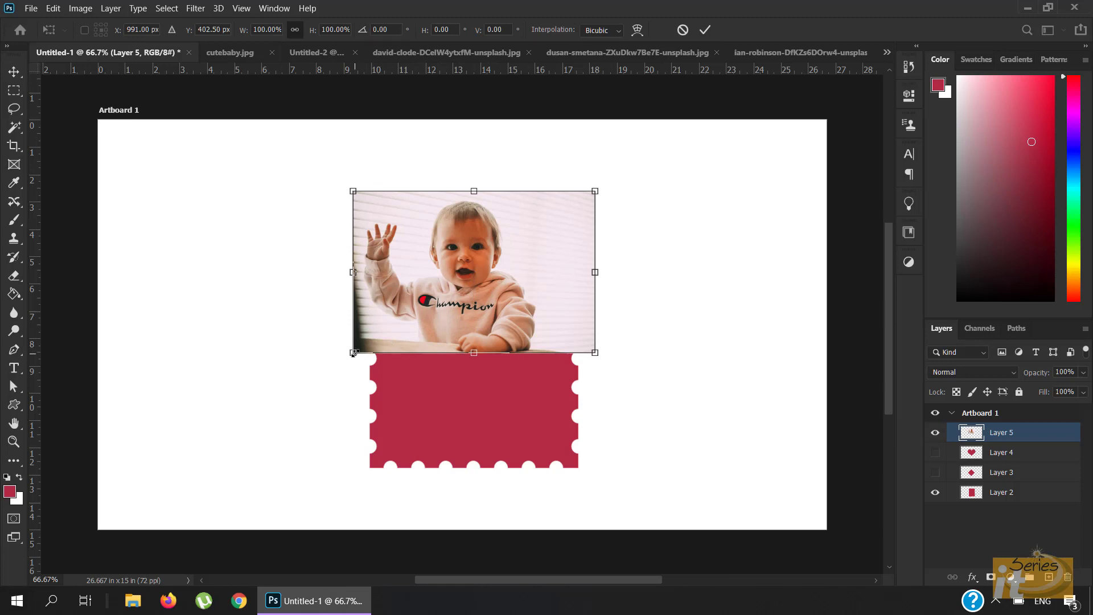
left_click_drag(353, 353, 272, 453)
left_click_drag(408, 314, 406, 370)
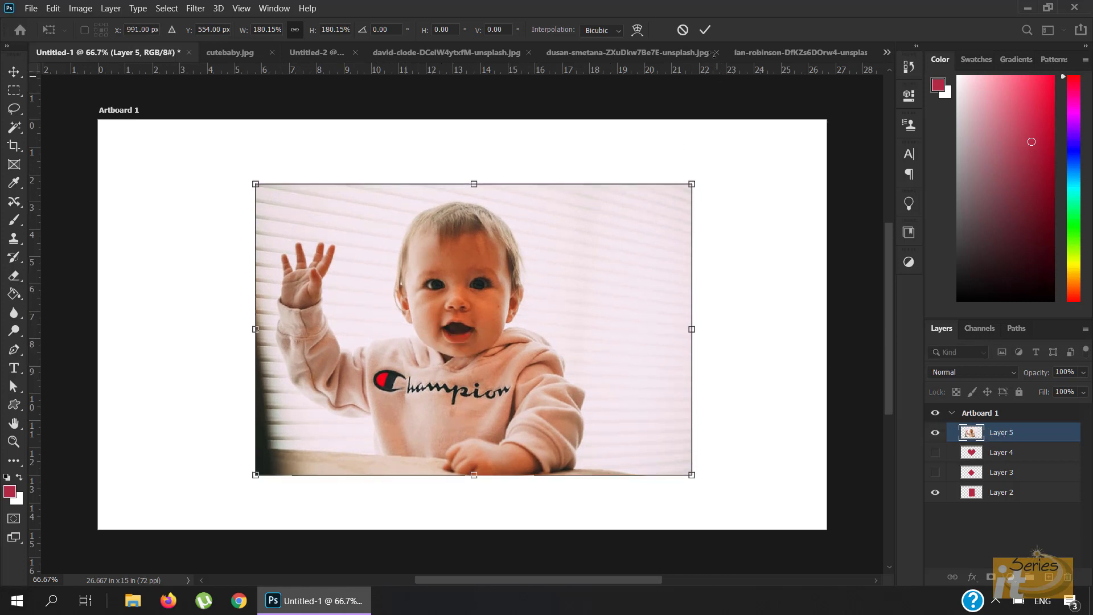
left_click(705, 30)
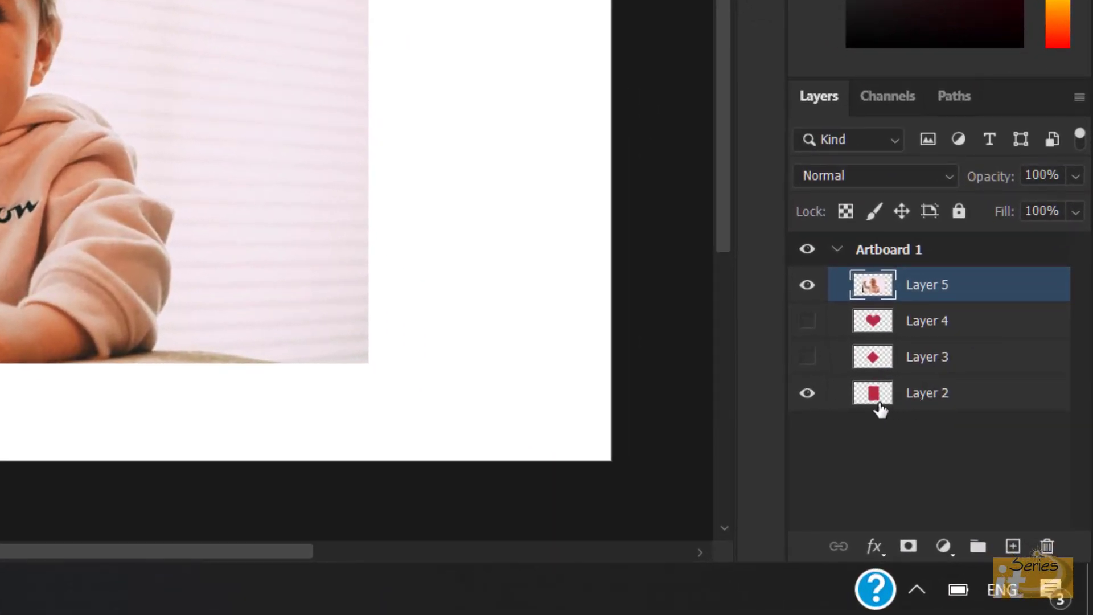
Move the stamp layer directly beneath the baby photo and clip the photo to it, adjusting the photo's position slightly upward
left_click(807, 285)
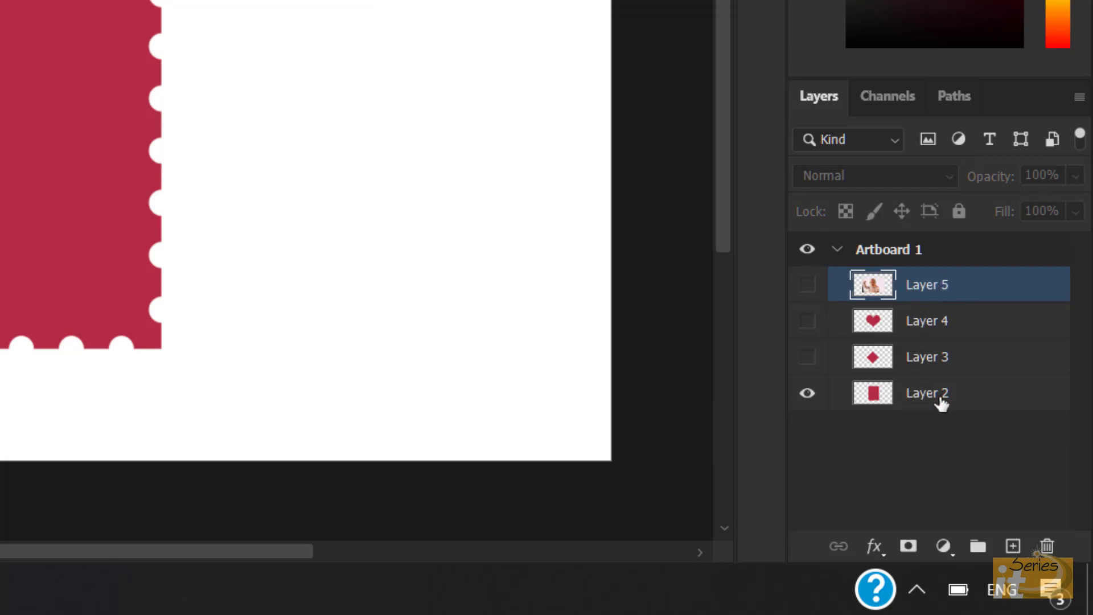
left_click_drag(940, 402, 933, 316)
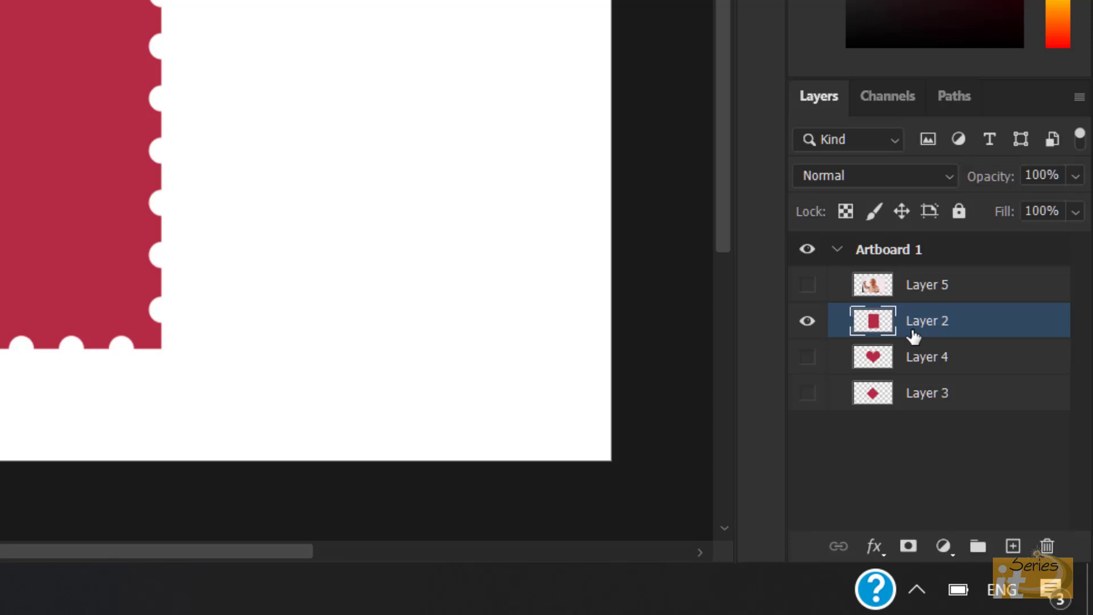
left_click(808, 286)
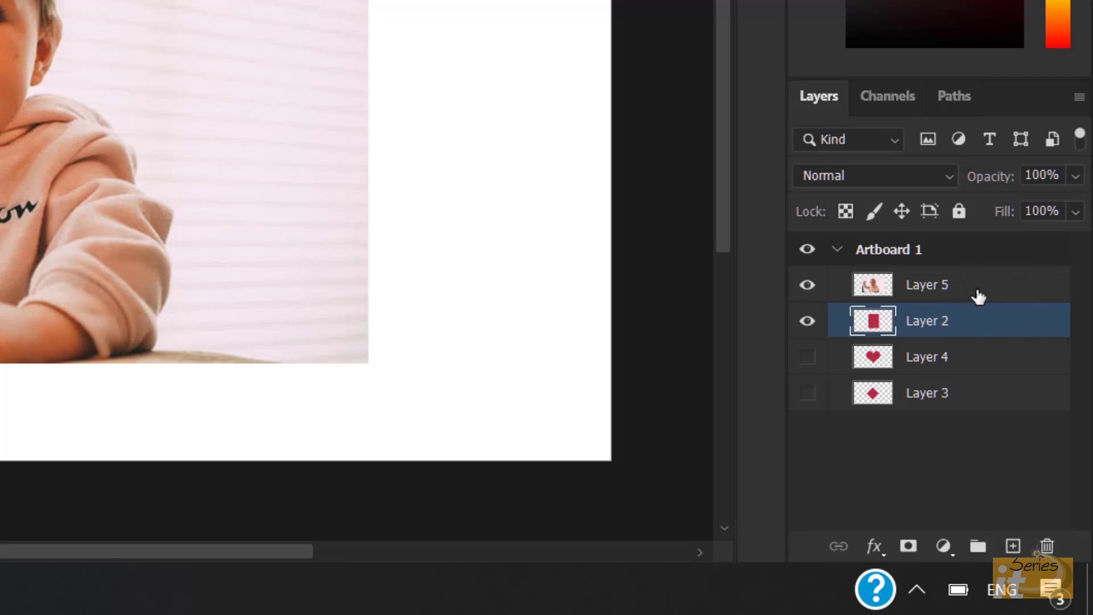
left_click_drag(982, 308, 981, 297)
left_click(981, 297, "alt")
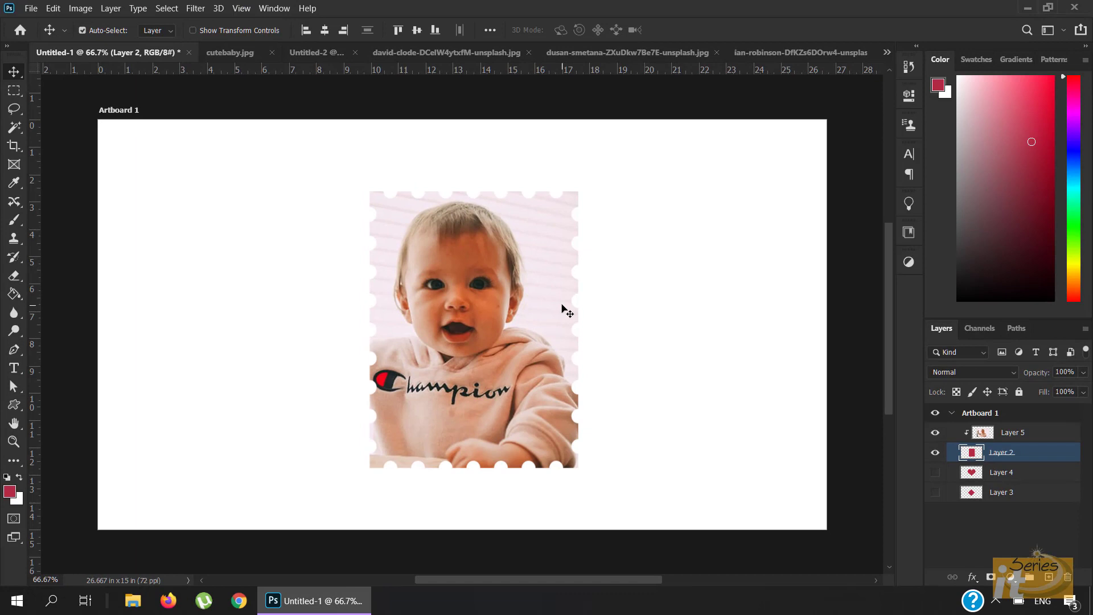
left_click_drag(551, 302, 483, 307)
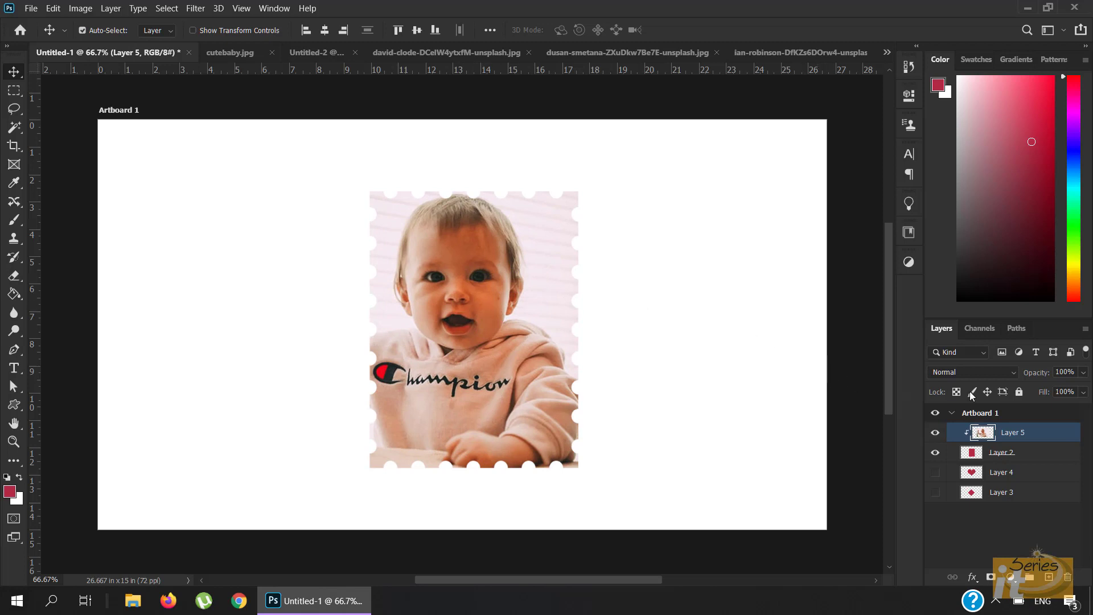
Clip the baby photo to the heart layer instead of the stamp, hiding the stamp layer and positioning the baby's face inside the heart
left_click(1014, 439, "alt")
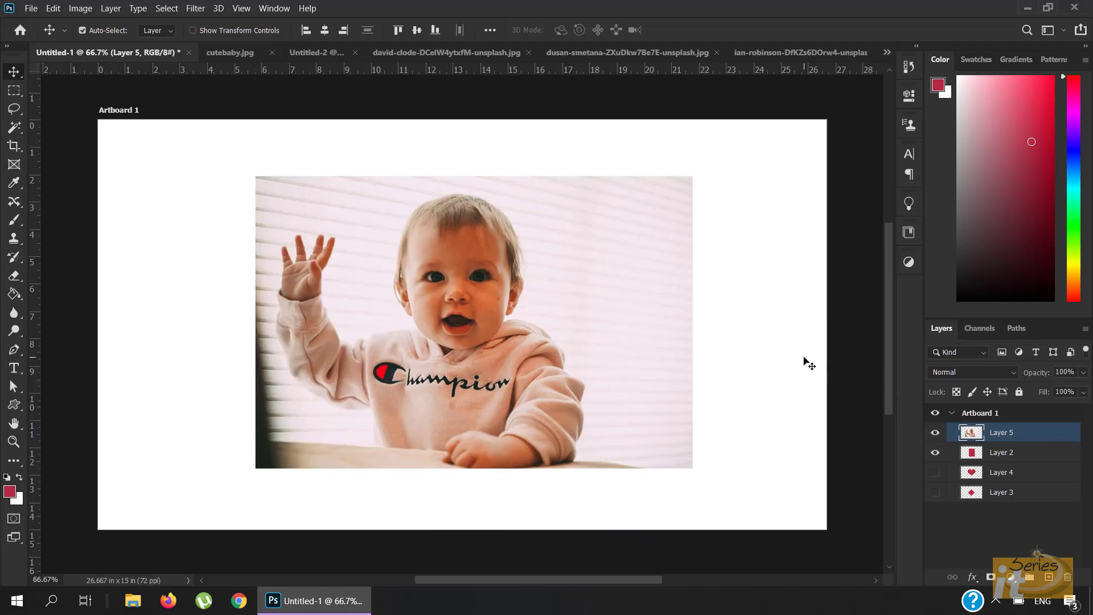
left_click(935, 452)
left_click_drag(1006, 480, 966, 451)
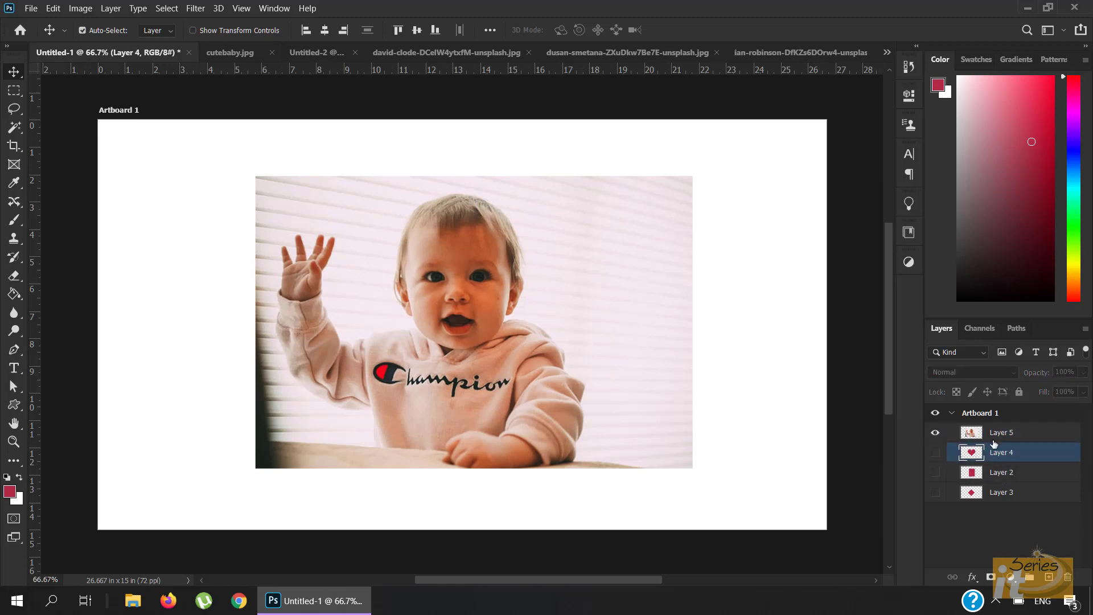
left_click(935, 452)
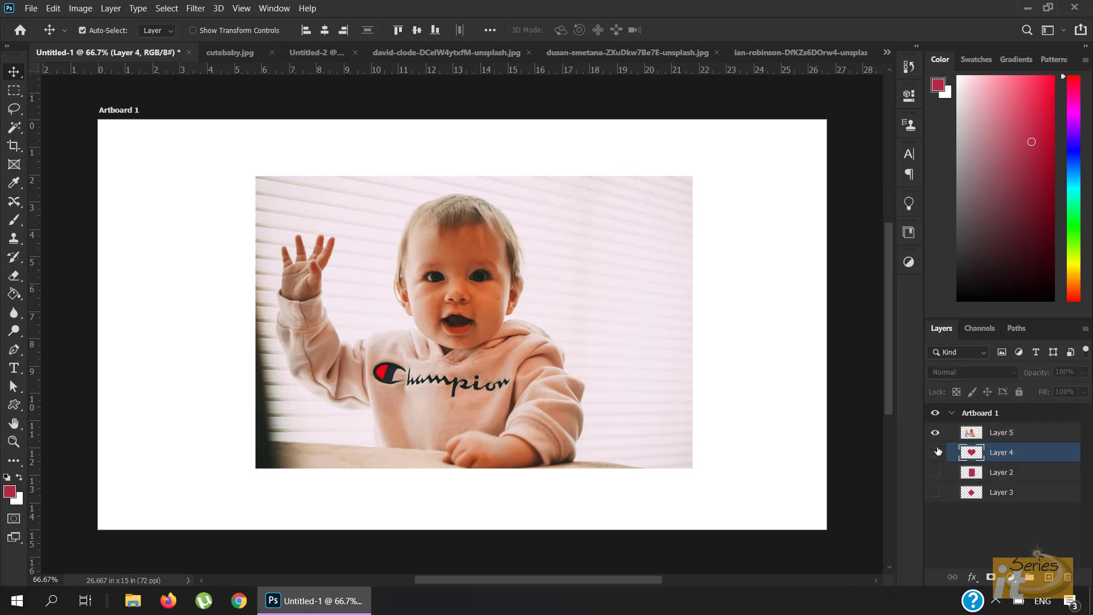
left_click(1033, 443, "alt")
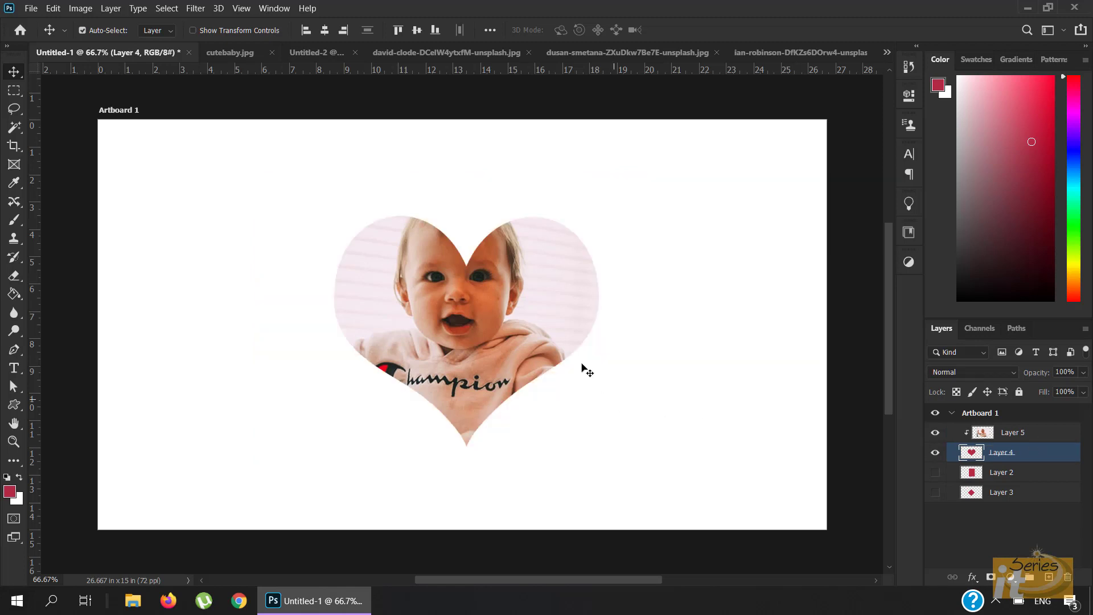
left_click_drag(497, 314, 507, 343)
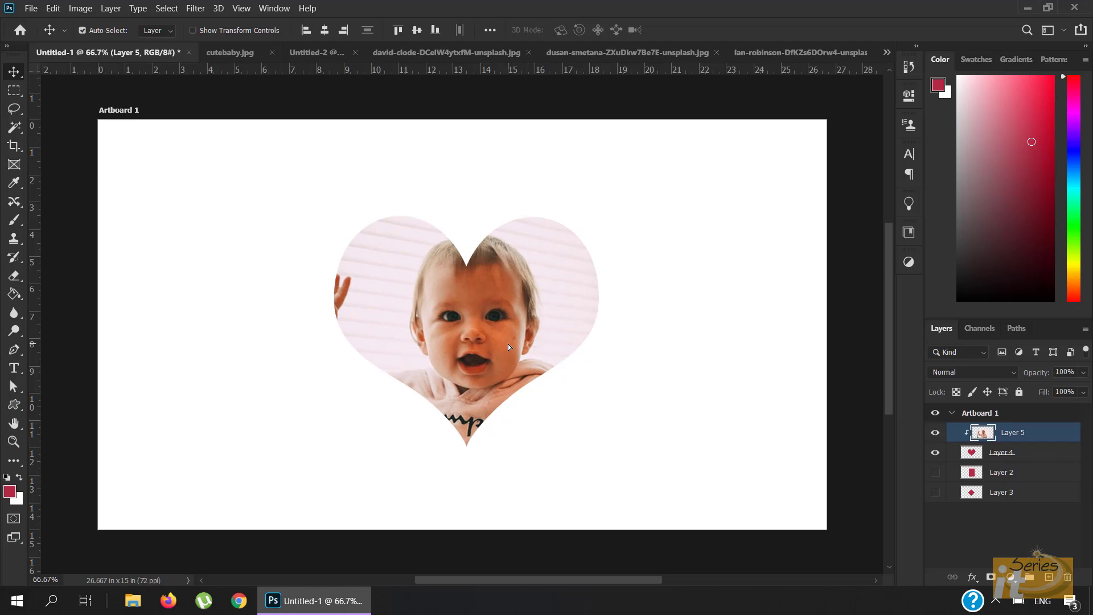
In the green frog photo, make a rectangular selection around the frog's head and upper body for copying
left_click(336, 52)
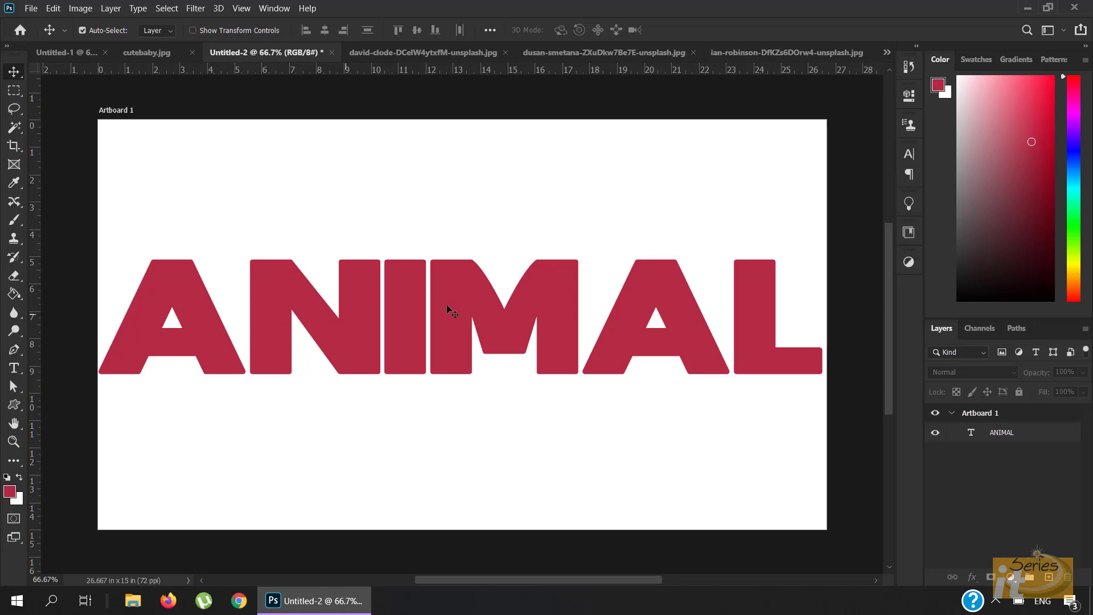
left_click(394, 55)
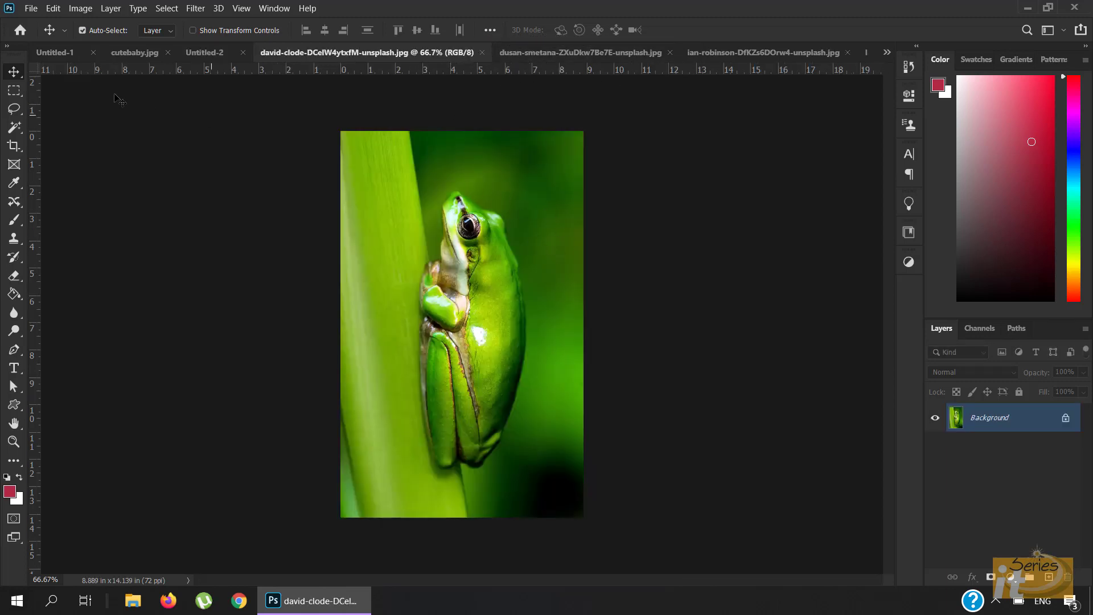
left_click(15, 91)
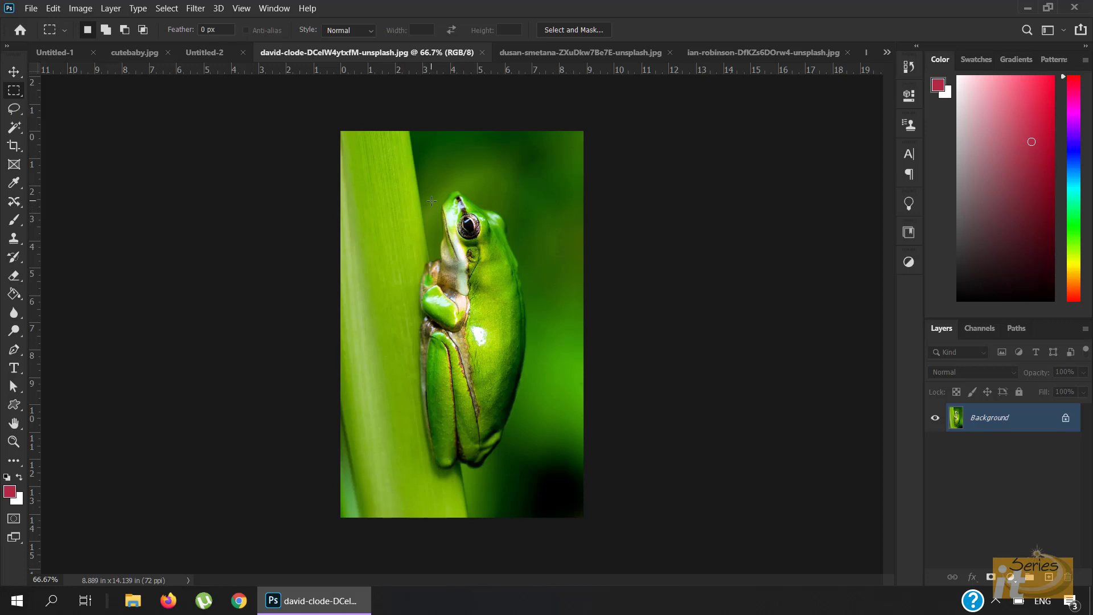
left_click_drag(432, 190, 535, 374)
Paste the copied frog area into Untitled-2 on a new layer above the ANIMAL text
left_click(200, 52)
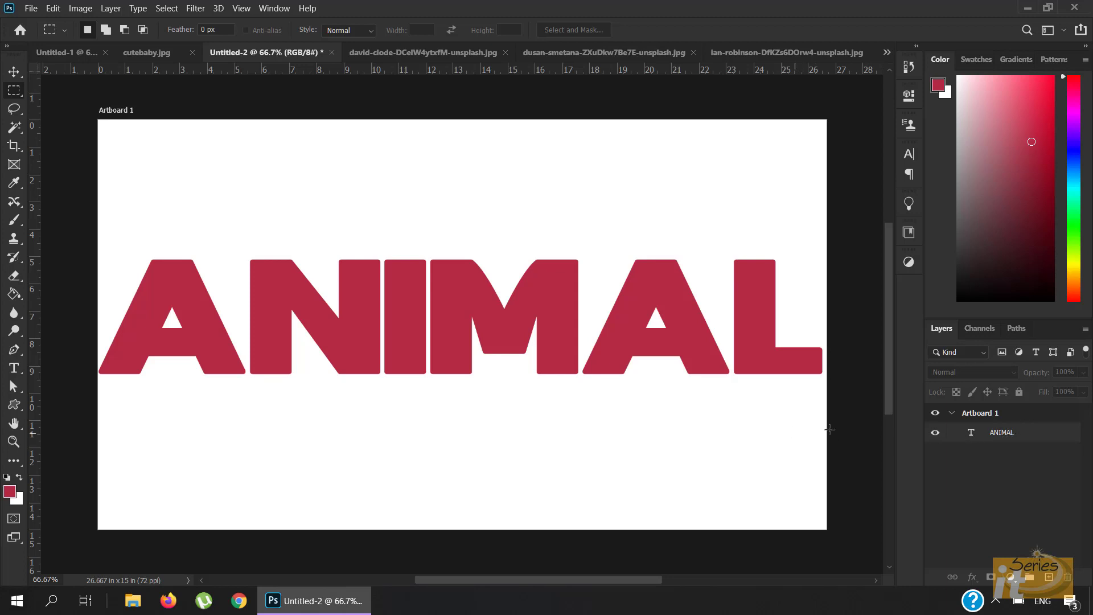
left_click(1010, 438)
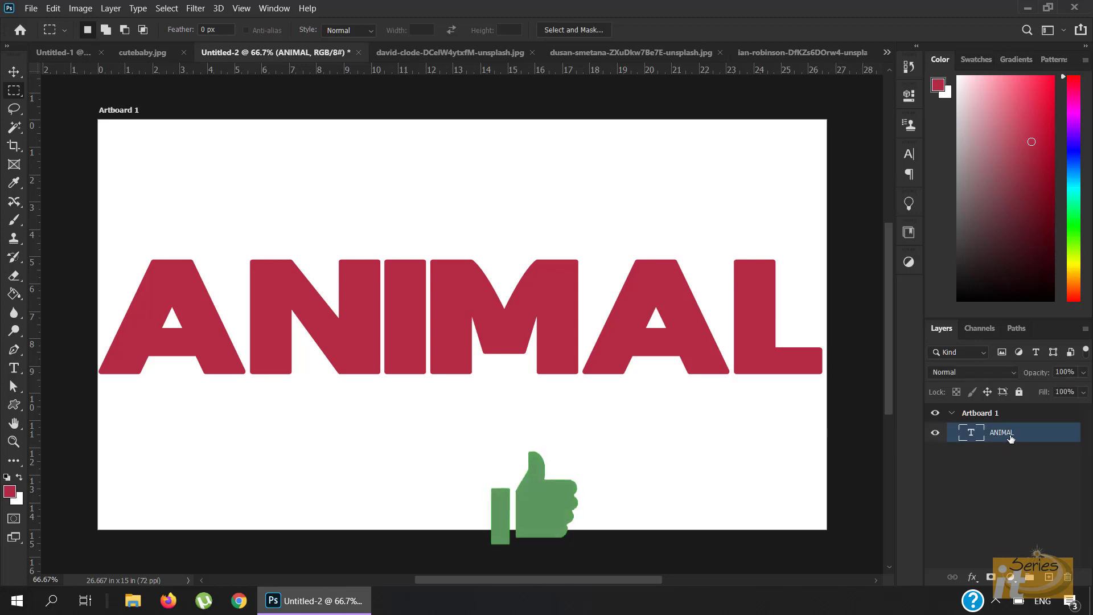
key("ctrl+shift+alt+n")
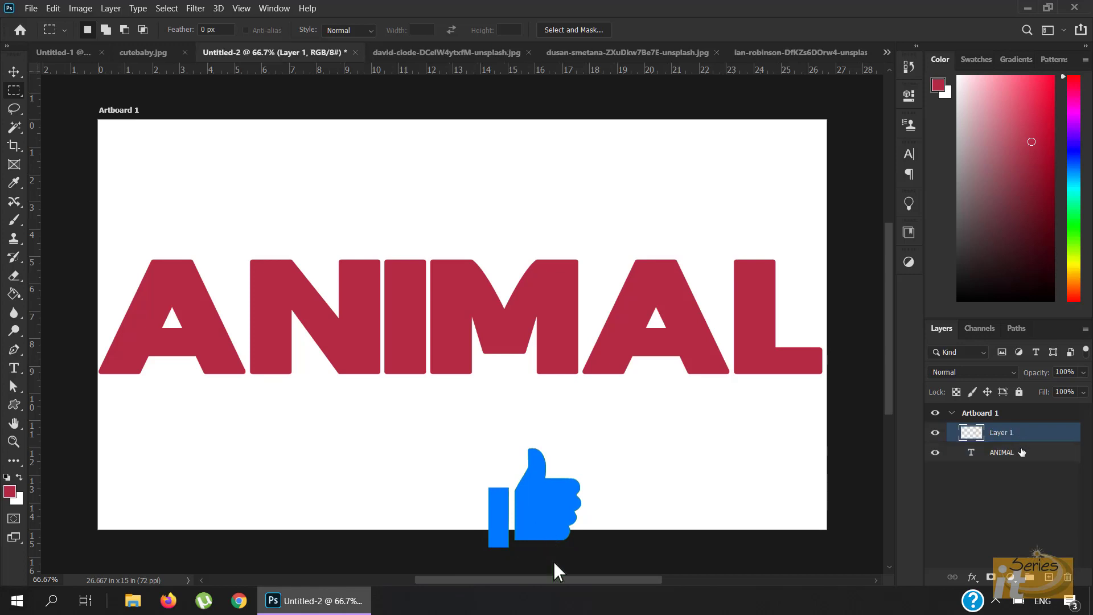
key("ctrl+v")
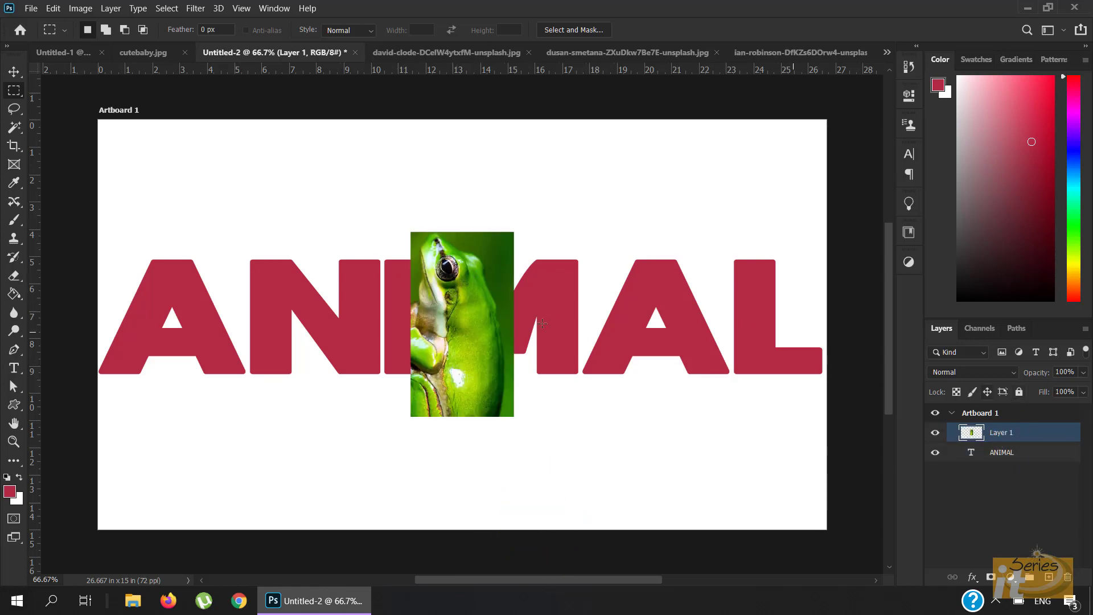
Enlarge the frog image to about 144% over the first letter A and clip it to the ANIMAL text
left_click(14, 71)
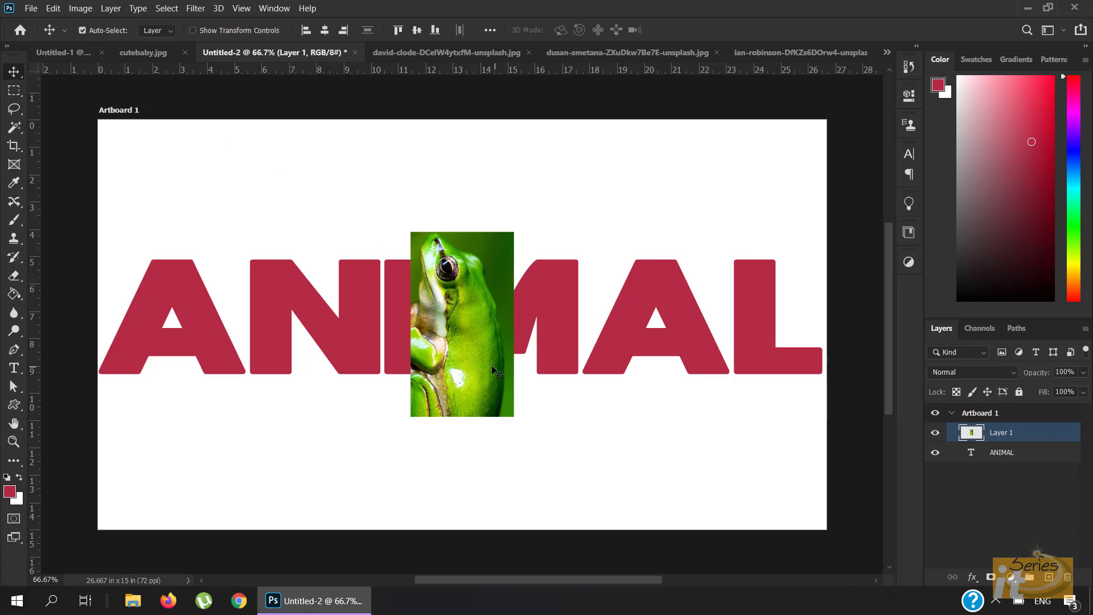
left_click_drag(417, 364, 172, 350)
key("ctrl+t")
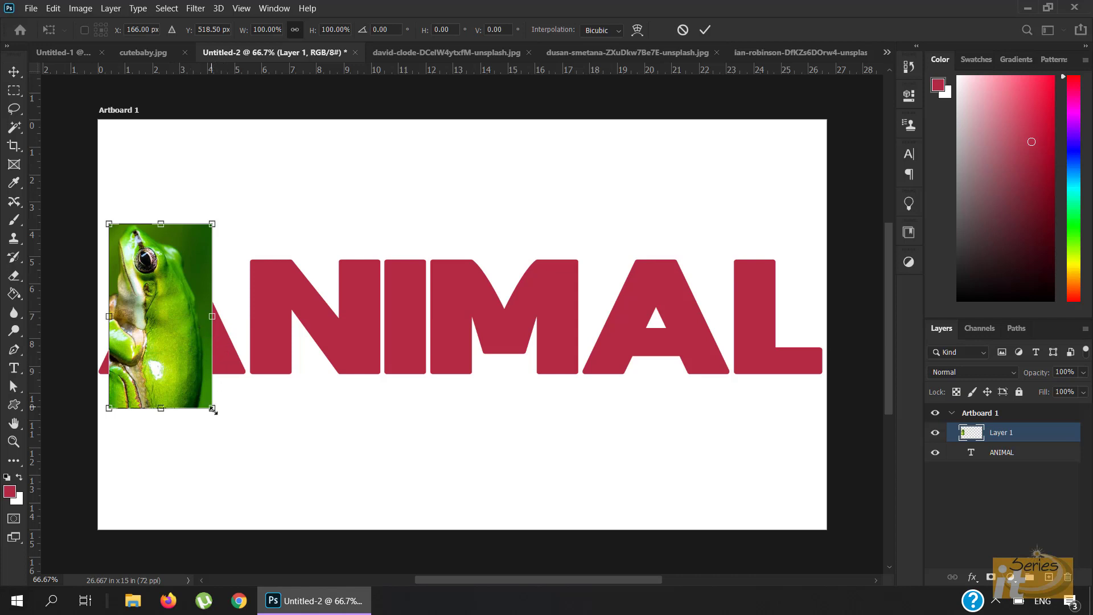
left_click_drag(213, 408, 235, 448)
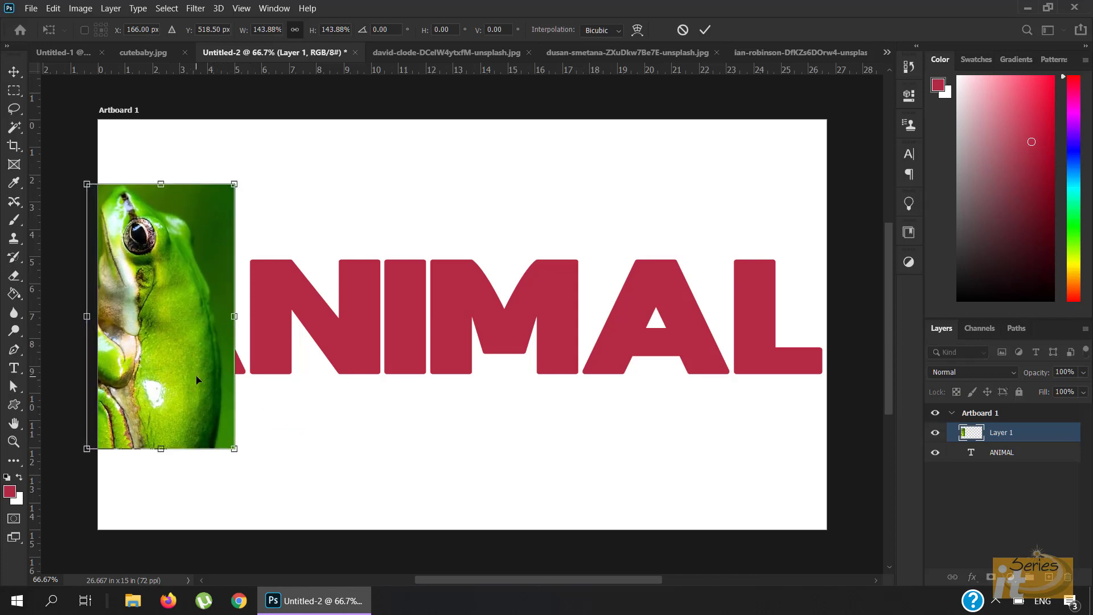
left_click_drag(196, 374, 211, 449)
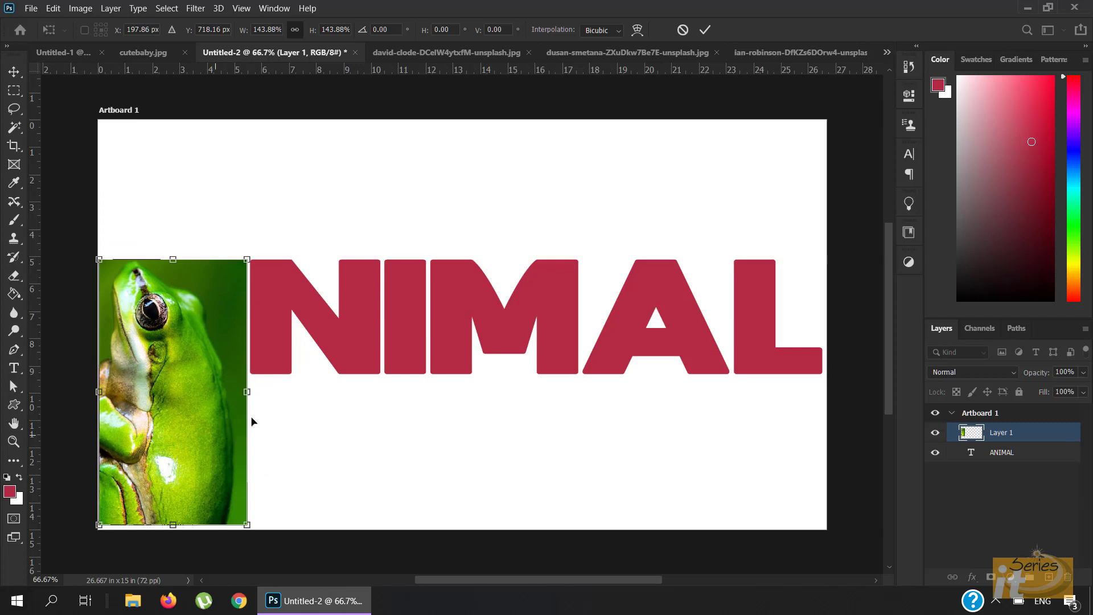
left_click(1047, 437, "alt")
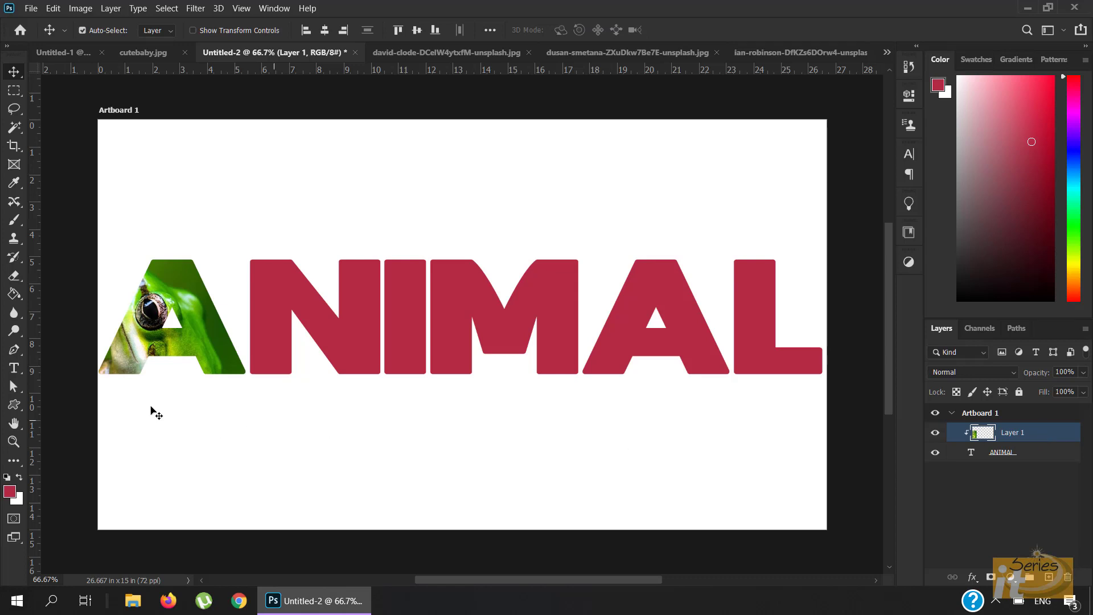
mouse_move(198, 341)
left_mouse_down()
mouse_move(213, 343)
mouse_move(189, 343)
mouse_move(227, 340)
mouse_move(201, 341)
left_mouse_up()
Bring the lion photo into Untitled-2 and clip it to the ANIMAL text with the lion's eyes over the letter N
left_click(596, 52)
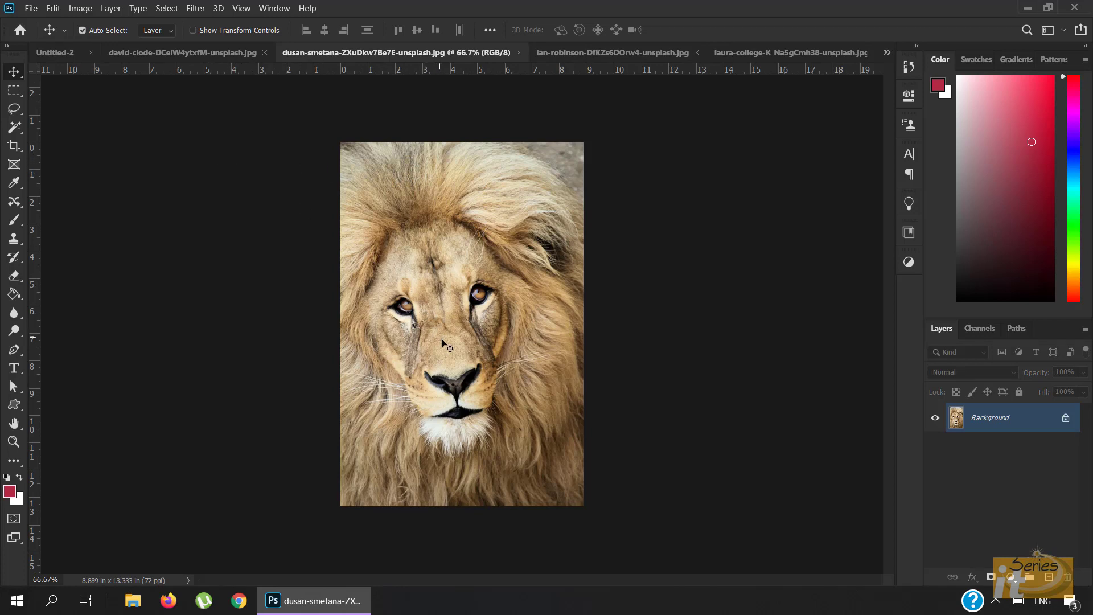
left_click_drag(442, 341, 316, 287)
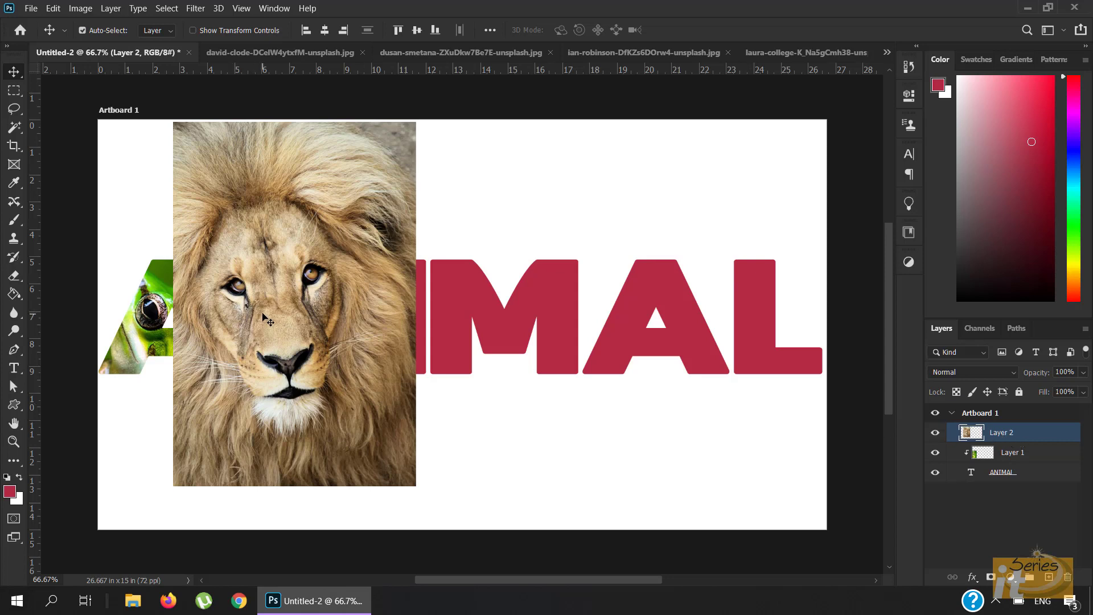
left_click_drag(263, 317, 308, 330)
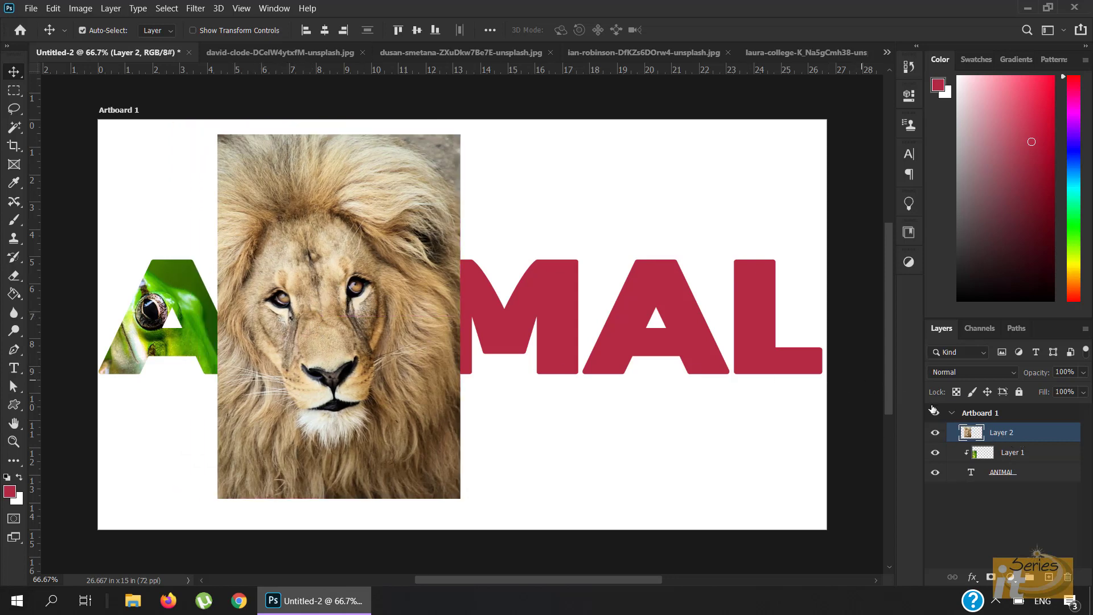
left_click(1027, 438, "alt")
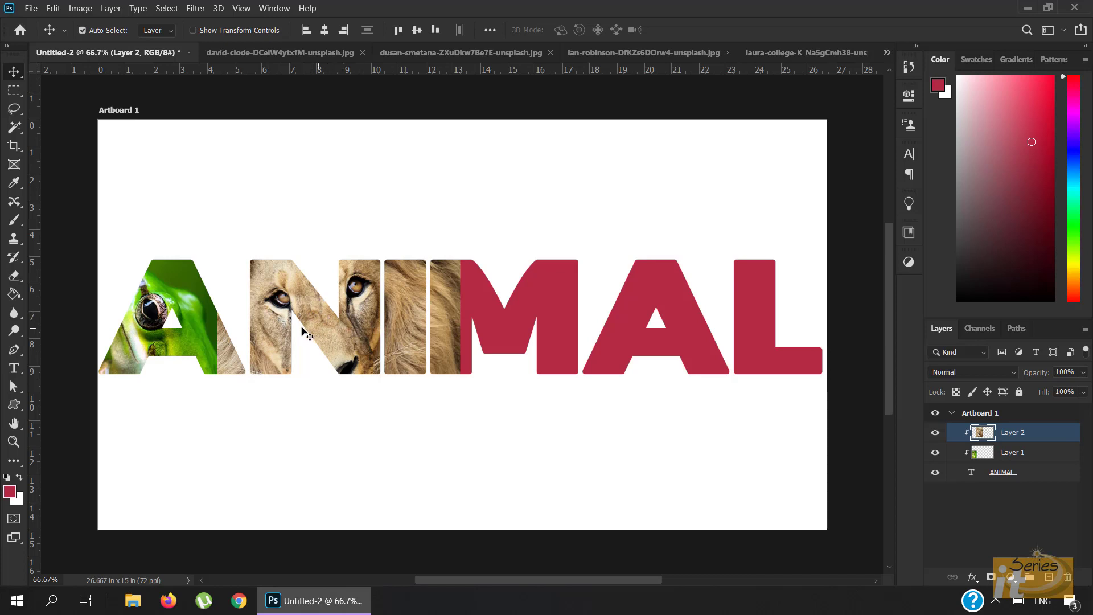
mouse_move(273, 326)
left_mouse_down()
mouse_move(263, 322)
mouse_move(262, 344)
left_mouse_up()
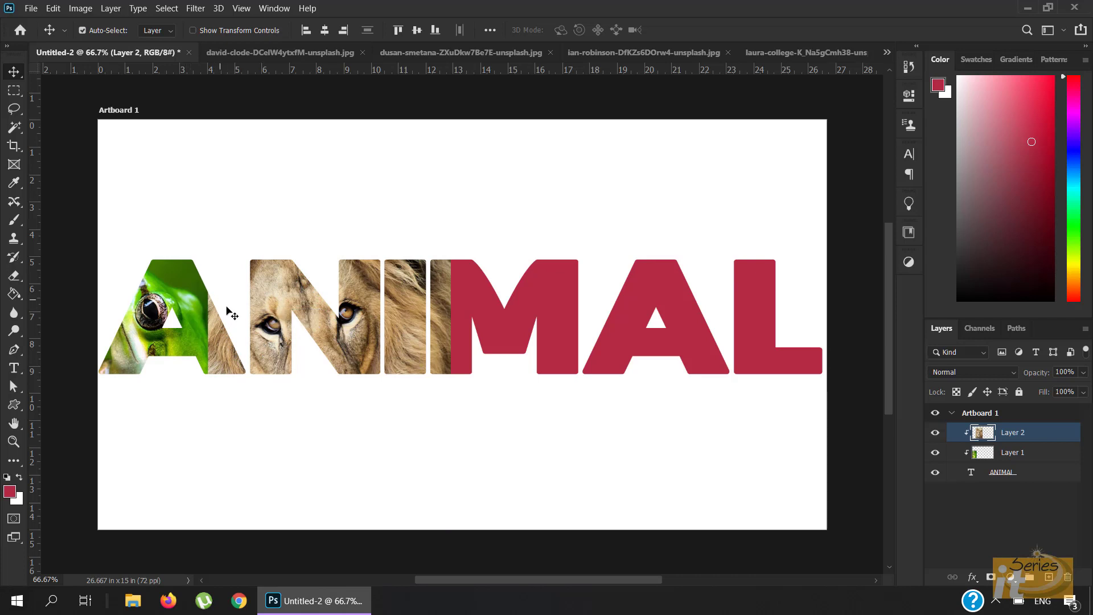
Erase the parts of the lion layer that spill over the first A, the I and the M
key("e")
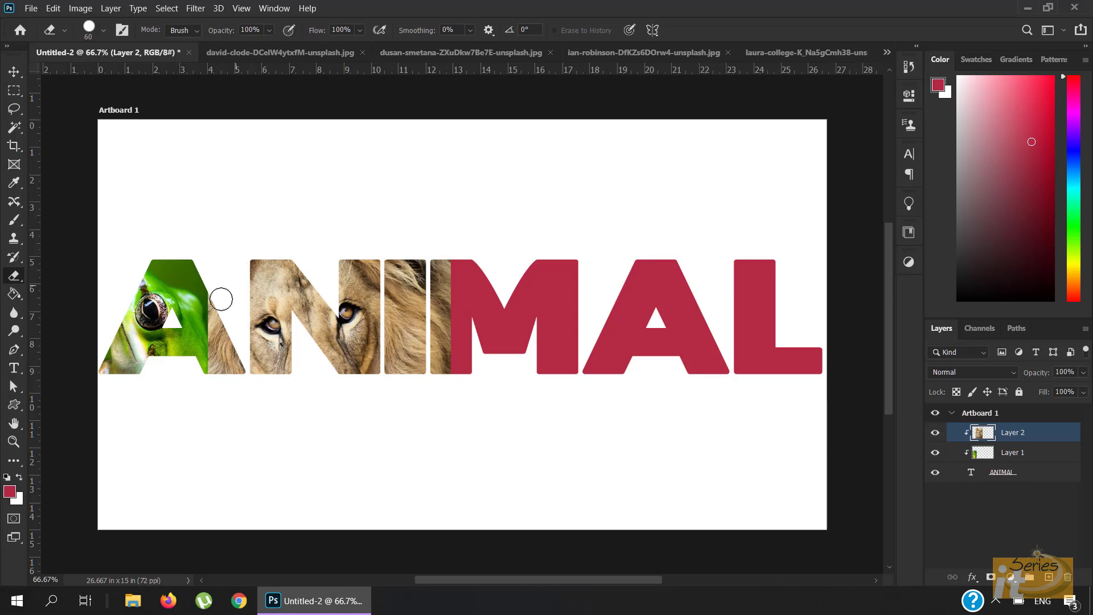
mouse_move(215, 300)
left_mouse_down()
mouse_move(227, 375)
mouse_move(224, 331)
mouse_move(215, 373)
left_mouse_up()
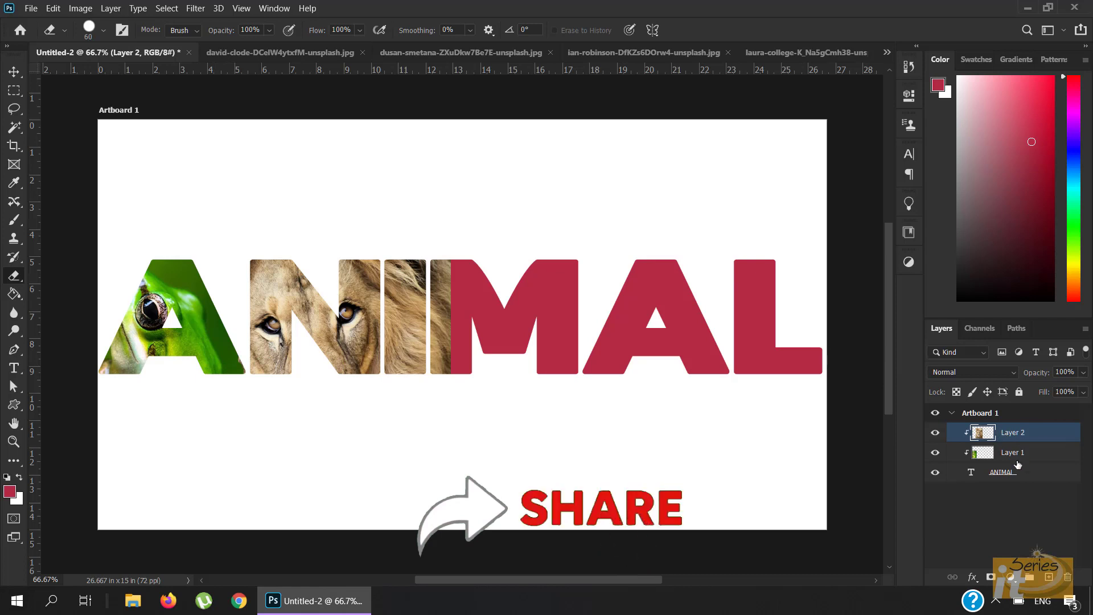
mouse_move(404, 260)
left_mouse_down()
mouse_move(419, 395)
mouse_move(427, 258)
mouse_move(426, 340)
mouse_move(446, 253)
mouse_move(444, 385)
mouse_move(445, 354)
mouse_move(433, 388)
mouse_move(417, 281)
mouse_move(402, 259)
mouse_move(399, 279)
mouse_move(399, 257)
mouse_move(395, 357)
left_mouse_up()
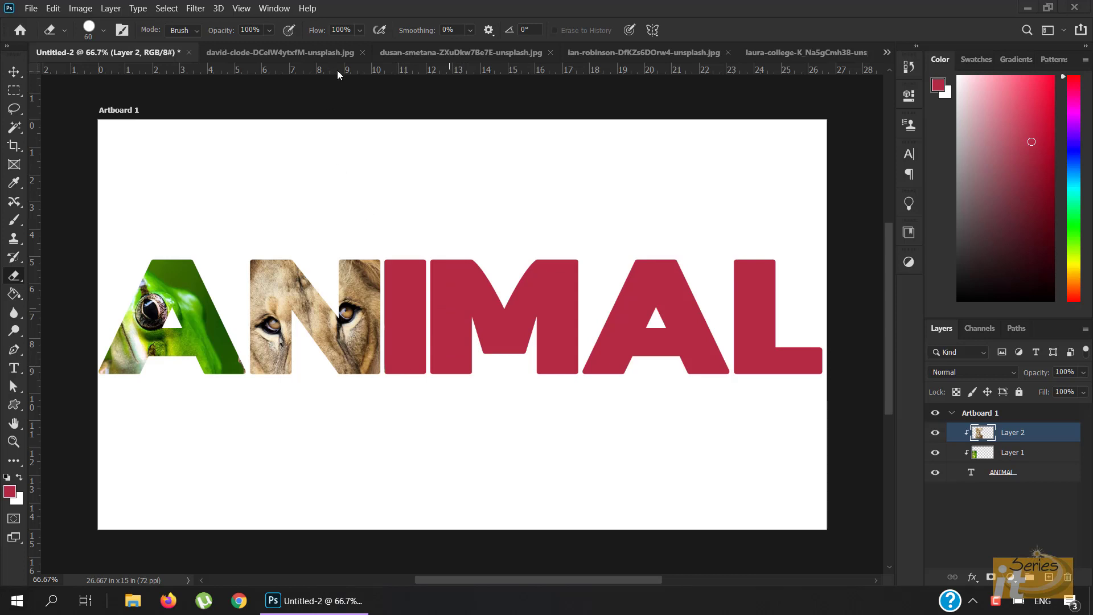
Close the frog and lion photo documents
left_click(334, 53)
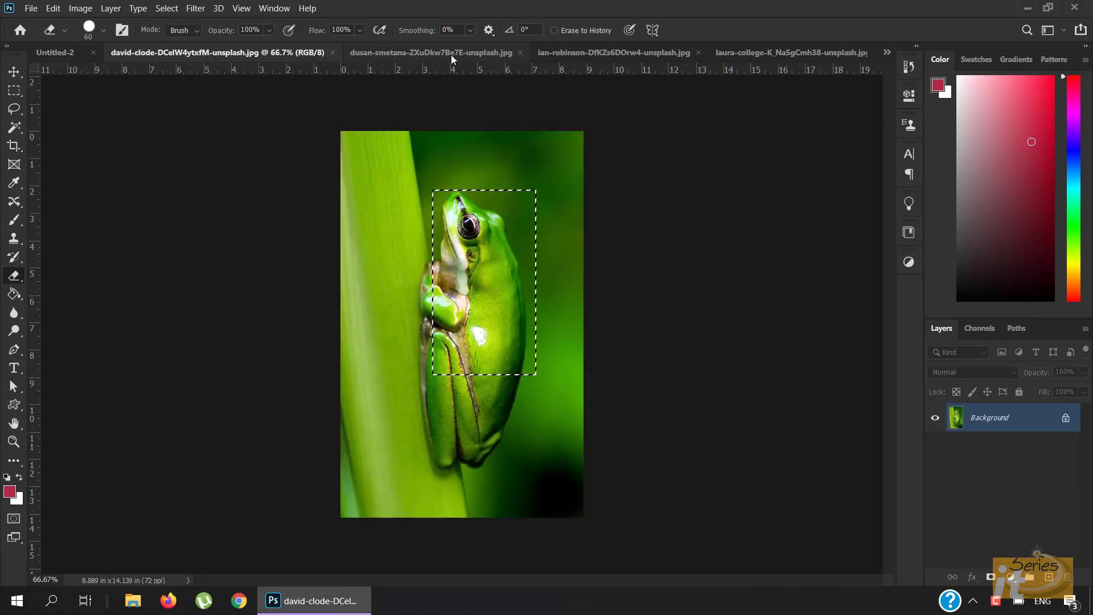
left_click(519, 53)
left_click(332, 53)
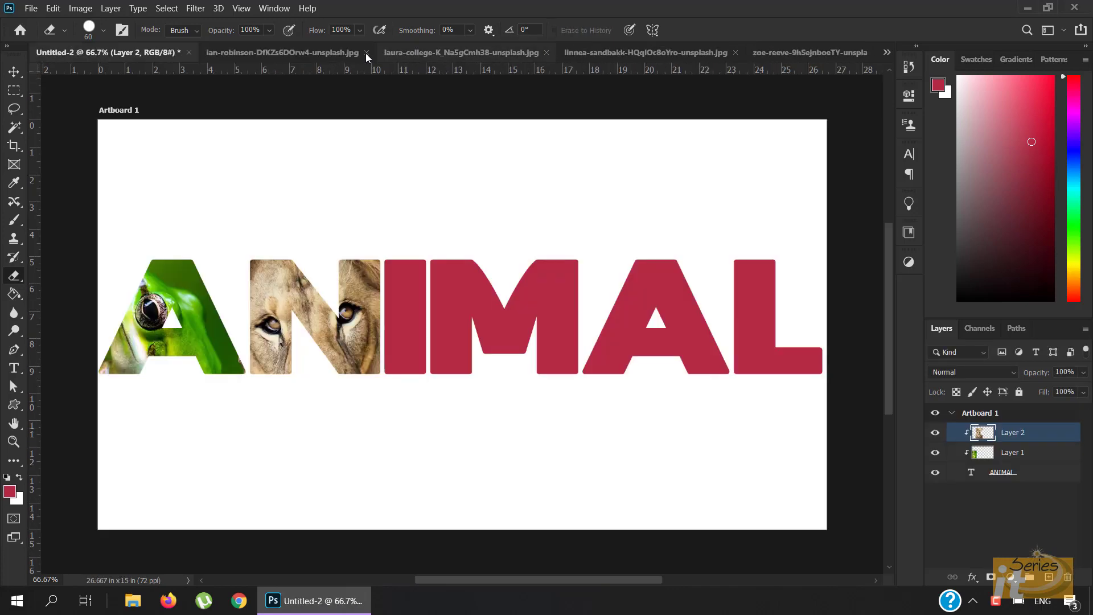
Bring the tiger photo into Untitled-2 as a new layer over the second letter A
left_click(364, 53)
key("v")
left_click_drag(406, 351, 651, 326)
Scale the tiger image to about 60%, fit it over the second letter A and clip it to the ANIMAL text
key("ctrl+t")
left_click_drag(773, 146, 744, 245)
left_click_drag(692, 273, 706, 273)
left_click_drag(732, 229, 737, 218)
left_click_drag(728, 278, 719, 274)
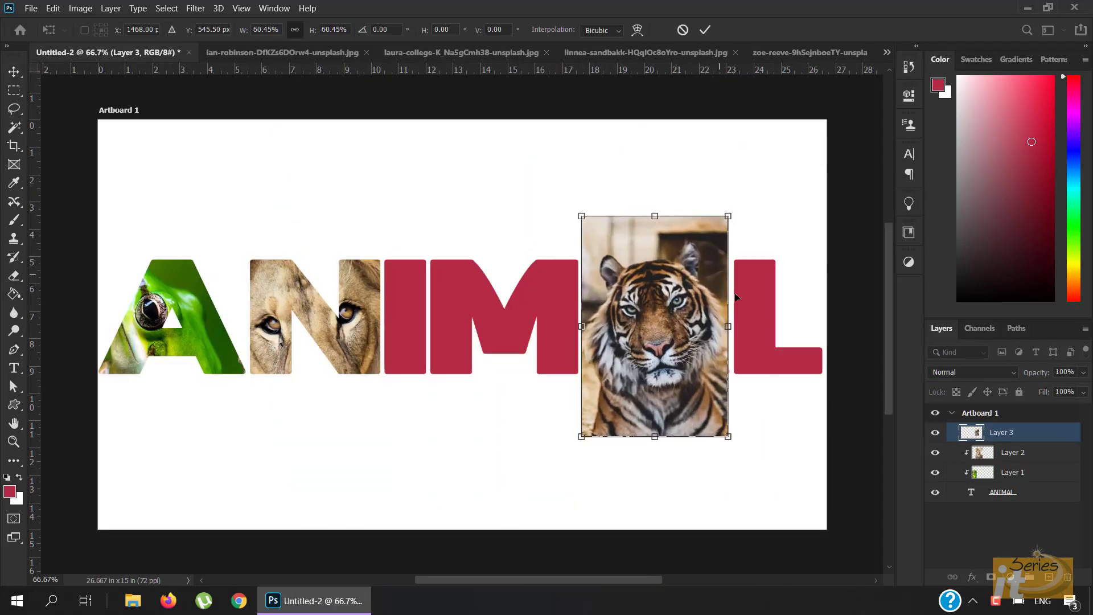
key("Return")
left_click(1054, 442, "alt")
Copy a rectangular area around the deer's head from the deer photo and paste it into Untitled-2
left_click(411, 53)
key("m")
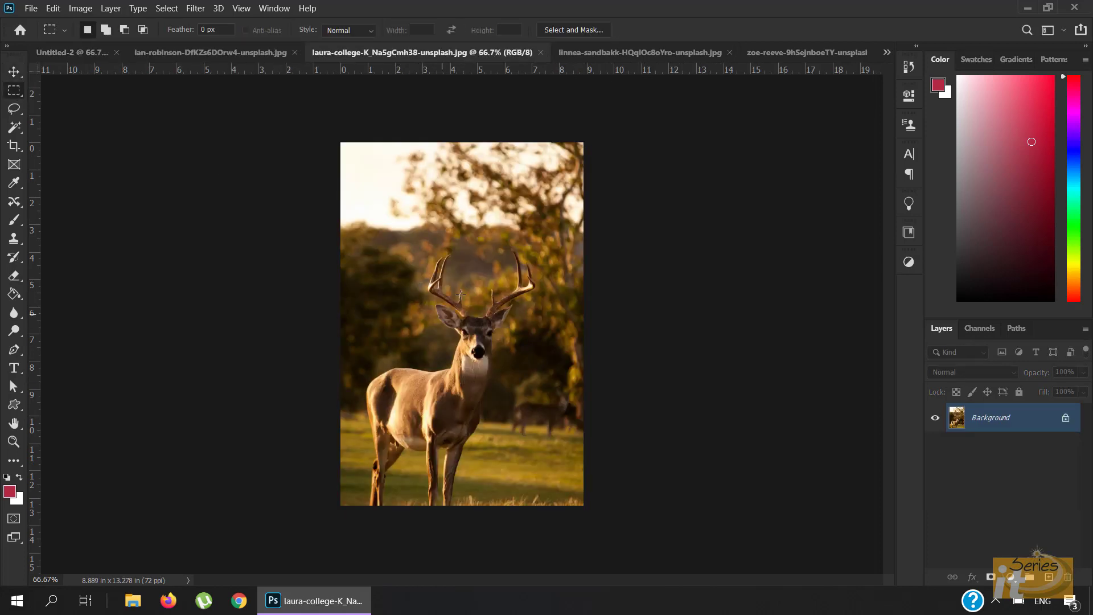
left_click_drag(446, 288, 516, 383)
key("ctrl+c")
left_click(71, 53)
key("ctrl+v")
Enlarge the deer image over the letter I and clip it to the ANIMAL text, erasing its overlap on the M
key("ctrl+t")
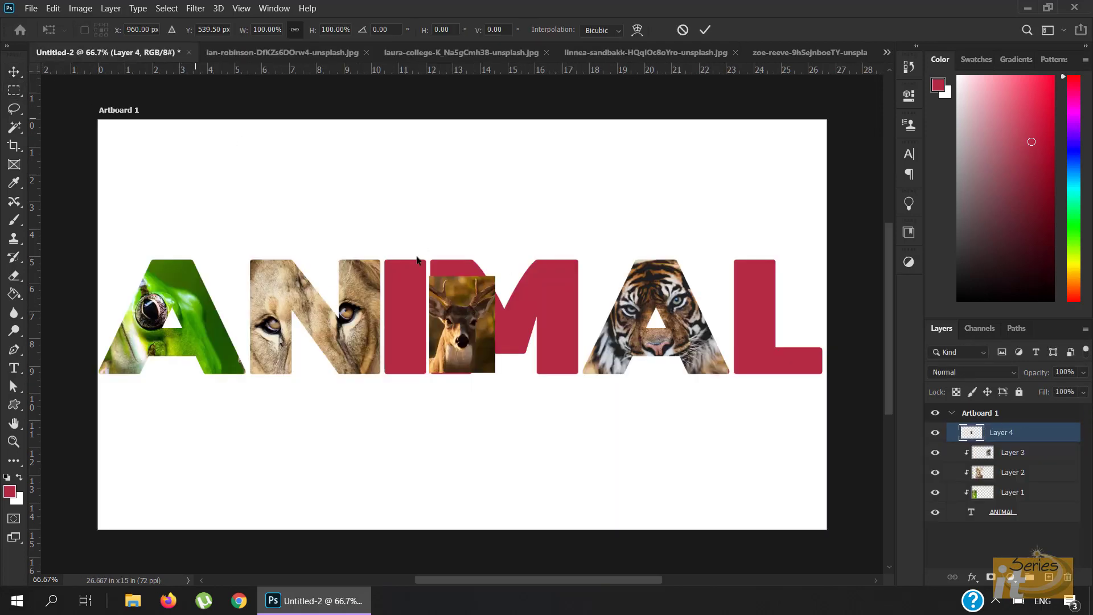
left_click_drag(496, 270, 511, 245)
mouse_move(468, 328)
left_mouse_down()
mouse_move(423, 324)
mouse_move(396, 297)
left_mouse_up()
key("Return")
left_click(1041, 442, "alt")
key("e")
mouse_move(440, 262)
left_mouse_down()
mouse_move(439, 300)
mouse_move(460, 276)
left_mouse_up()
Close the tiger and deer photo documents
left_click(540, 52)
key("ctrl+w")
left_click(515, 53)
key("ctrl+w")
Copy a rectangular area around the fox's head and chest from the fox photo and paste it into Untitled-2
left_click(526, 53)
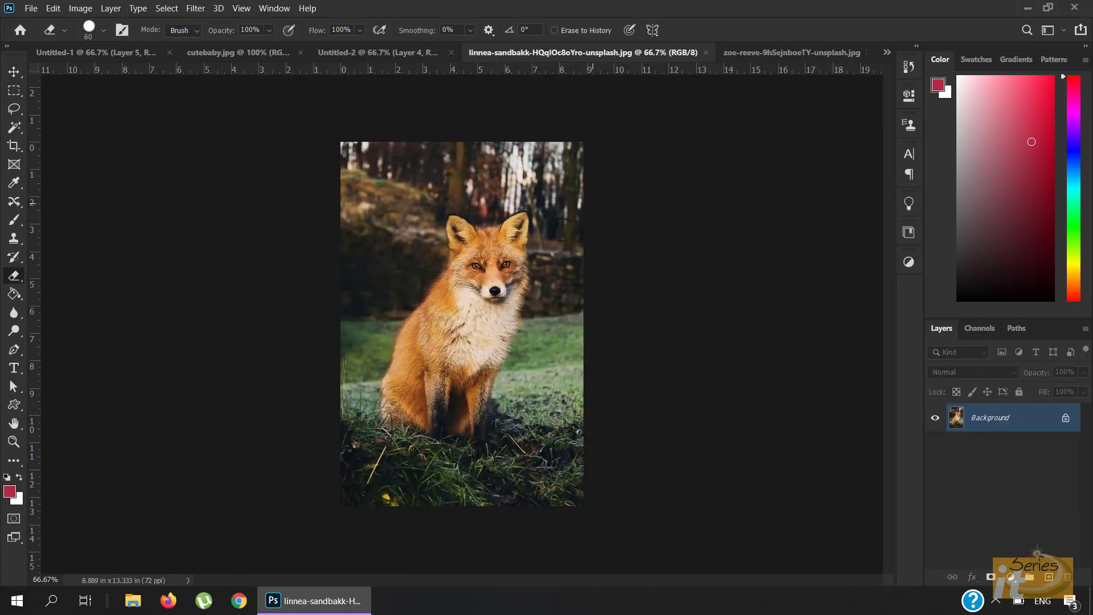
left_click(13, 91)
left_click_drag(456, 235, 527, 346)
key("ctrl+c")
left_click(377, 52)
key("ctrl+v")
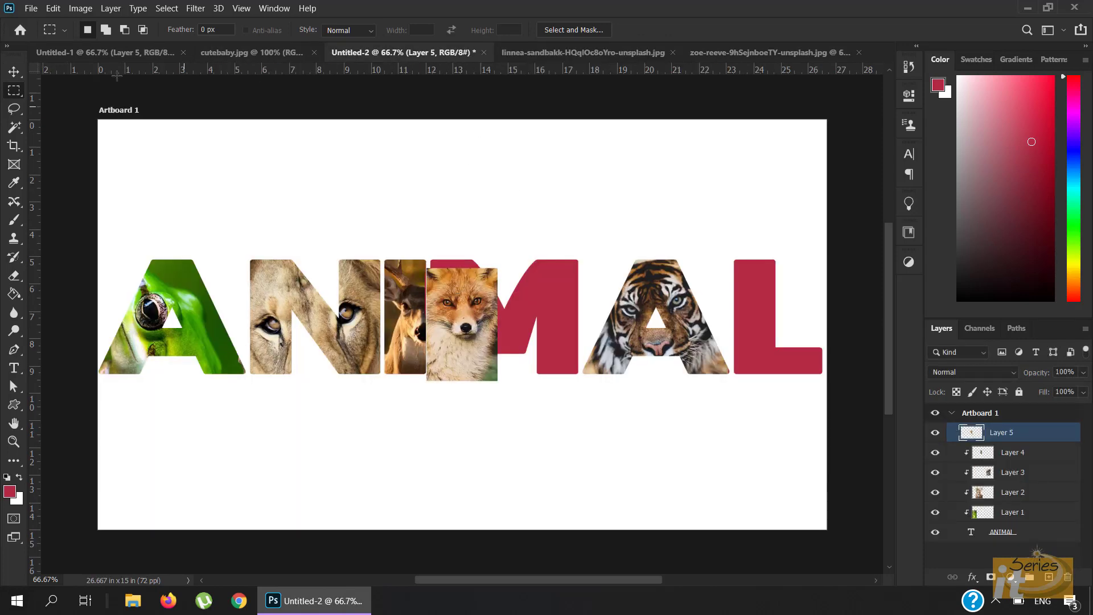
Enlarge the fox image, move it over the letter L and clip it to the ANIMAL text
key("v")
left_click_drag(470, 312, 487, 312)
key("ctrl+t")
left_click_drag(515, 268, 535, 235)
left_click_drag(503, 311, 772, 334)
left_click(705, 31)
left_click(1037, 442, "alt")
left_click(608, 174)
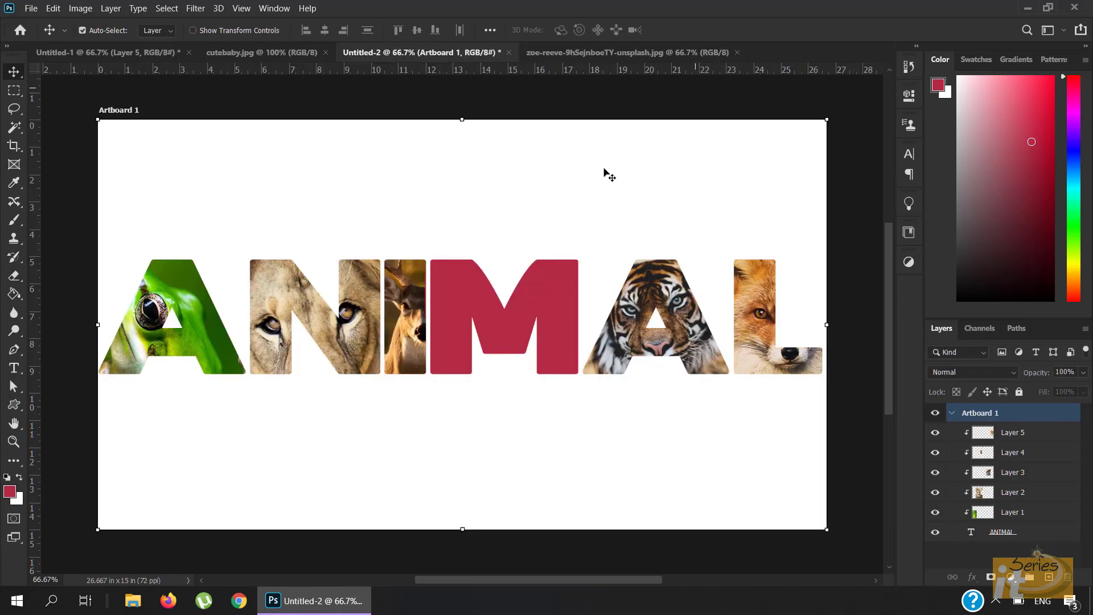
Copy a rectangular area around the elephant's head and tusks from the elephant photo and paste it into Untitled-2
left_click(608, 53)
key("m")
mouse_move(402, 171)
left_mouse_down()
mouse_move(536, 342)
mouse_move(501, 322)
left_mouse_up()
key("ctrl+c")
left_click(434, 52)
key("ctrl+v")
Enlarge the elephant image to cover the letter M and clip it to the ANIMAL text
key("v")
key("ctrl+t")
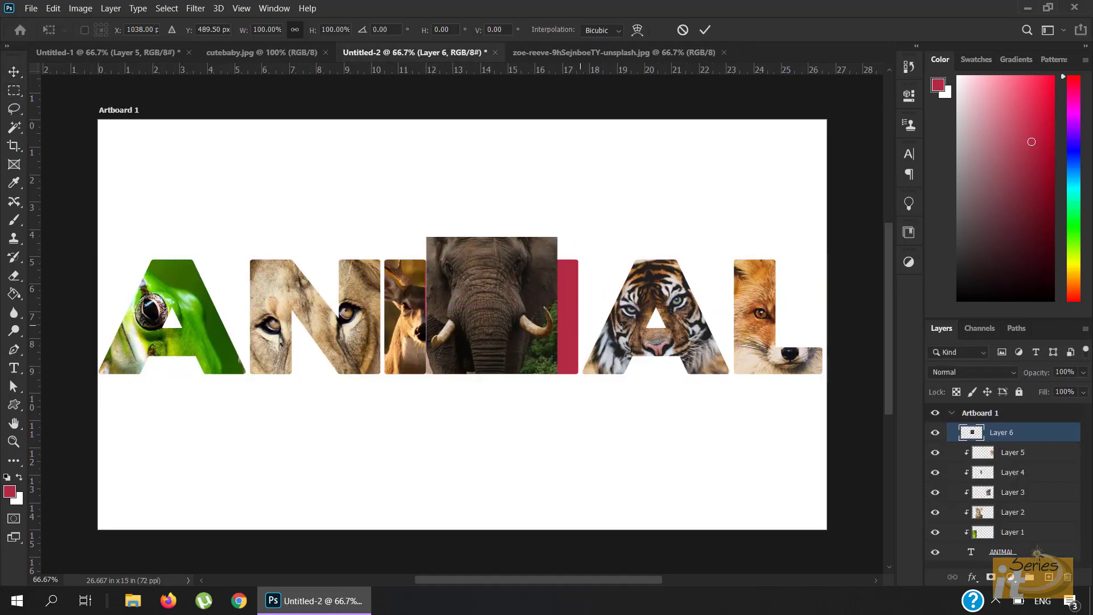
left_click_drag(557, 237, 573, 221)
left_click_drag(521, 320, 537, 320)
key("Return")
key("ctrl+alt+g")
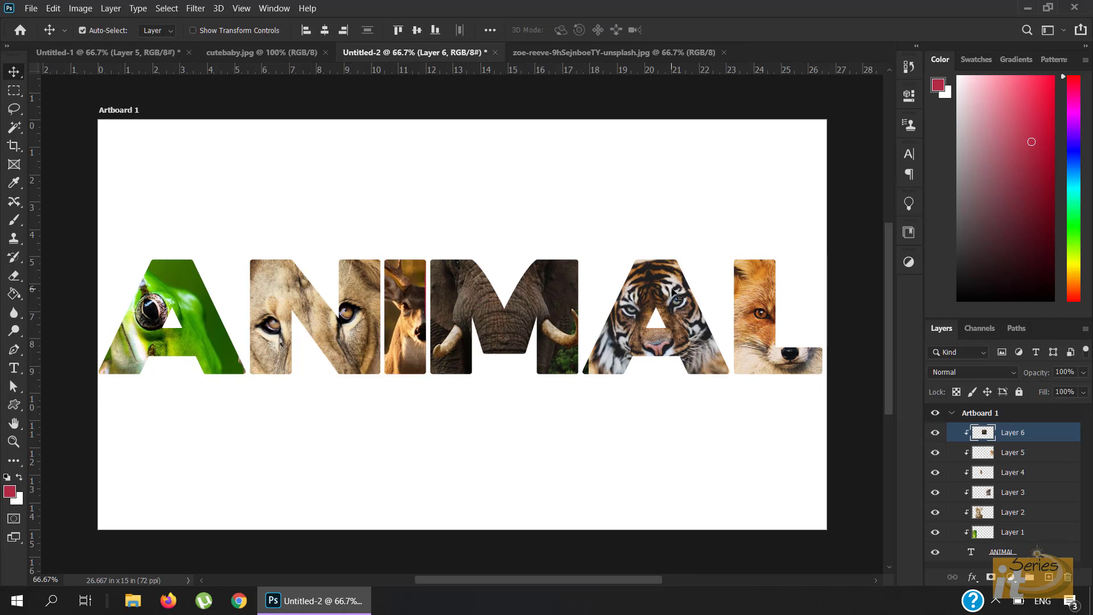